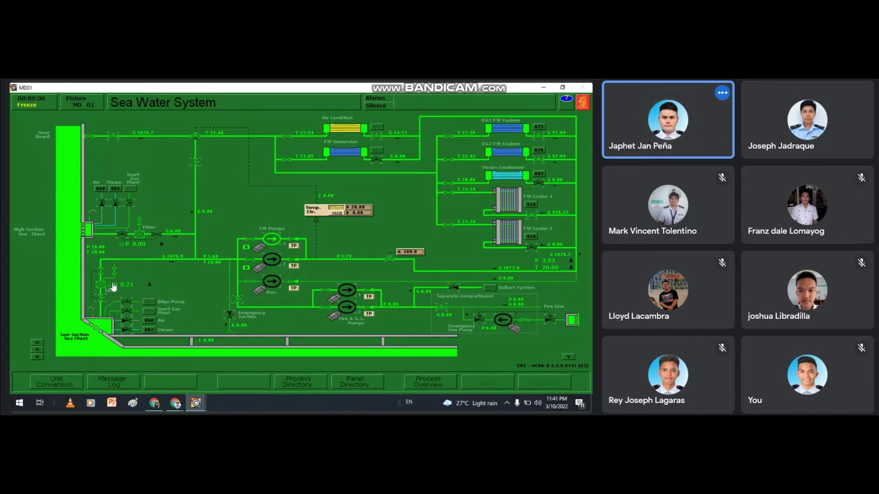
# Check the low suction filter differential pressure and main pump suction pressure, and acknowledge the instructor's opening assessment message.
pyautogui.moveTo(120, 289)
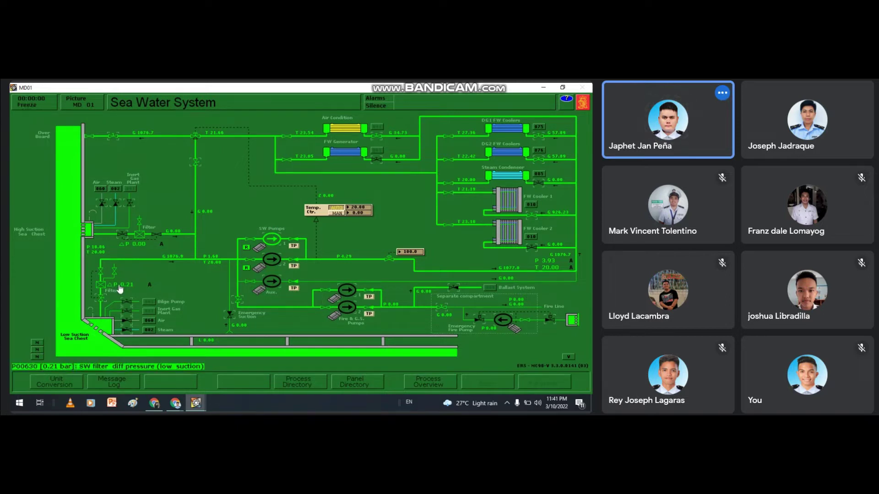
pyautogui.moveTo(210, 263)
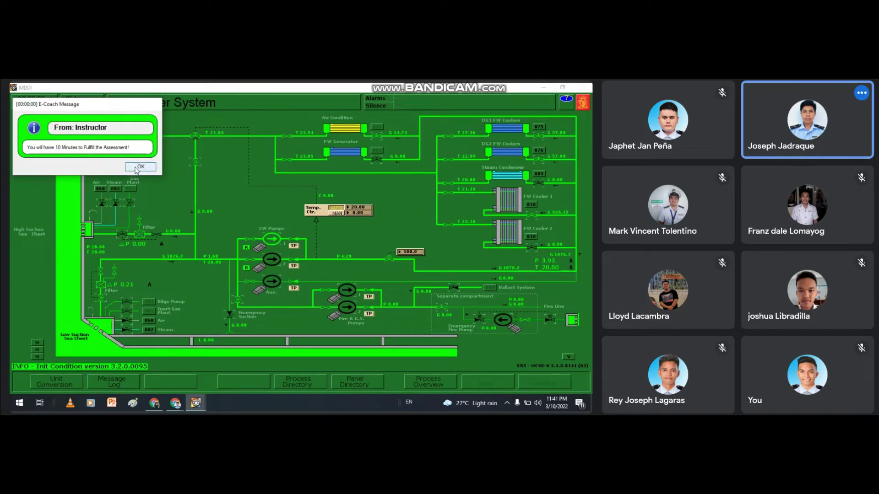
pyautogui.click(140, 167)
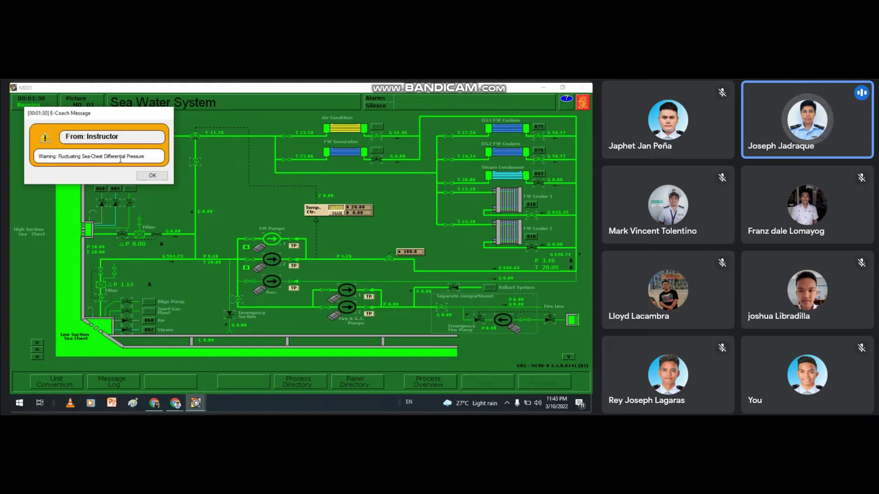
# Acknowledge the instructor warning and change over sea chests by opening high suction inlet valve V00701 and closing low suction inlet valve V00700.
pyautogui.click(153, 177)
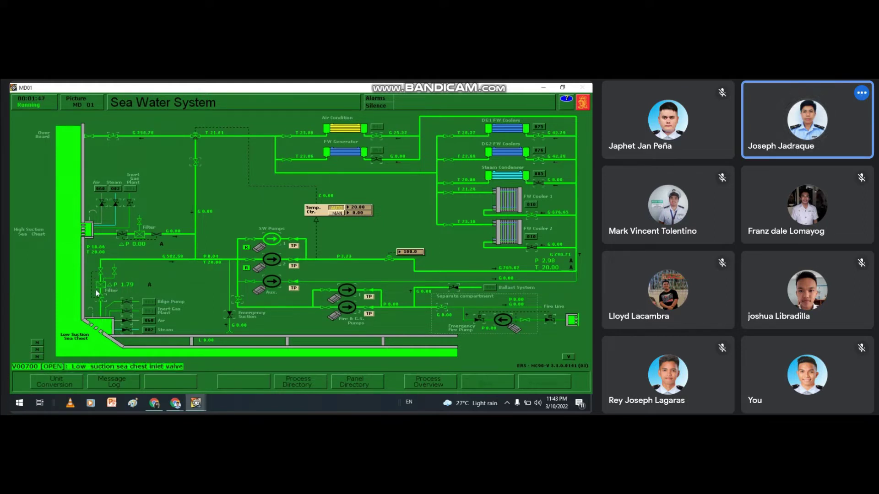
pyautogui.click(122, 237)
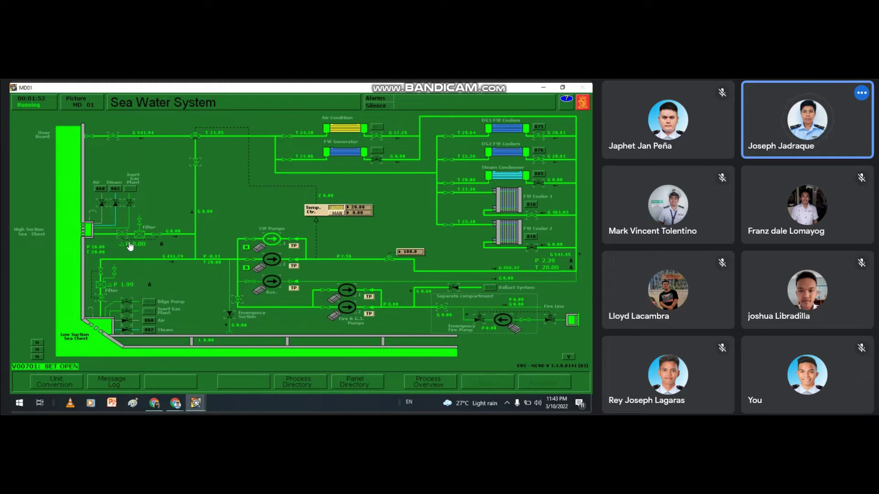
pyautogui.click(102, 301)
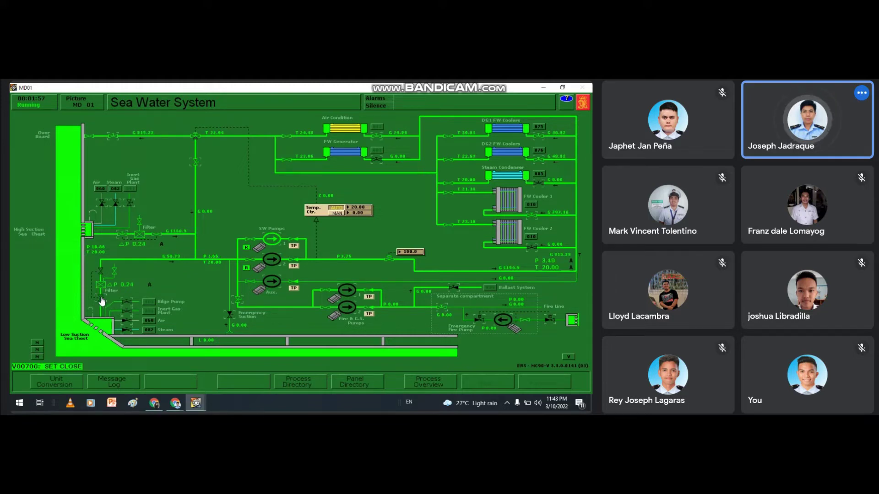
# Reset malfunction M0111, Low suction sea chest filter dirty, on the Sea Water System malfunction page and close the page.
pyautogui.click(37, 356)
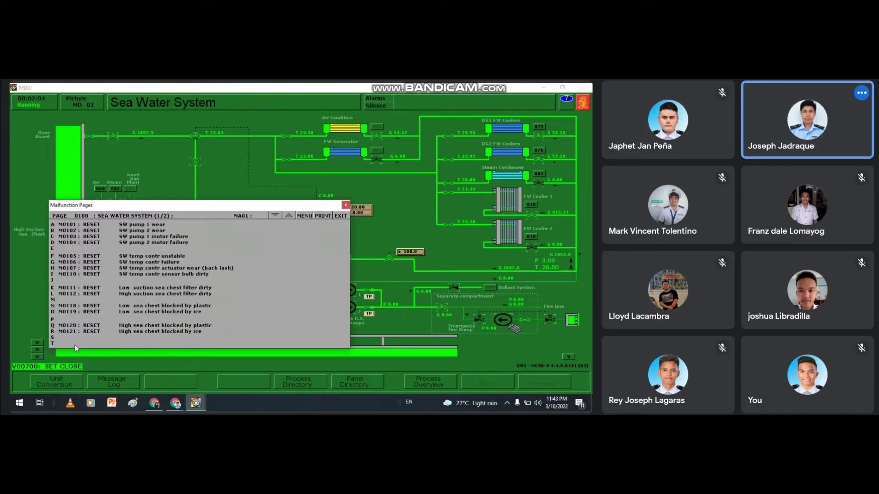
pyautogui.click(91, 291)
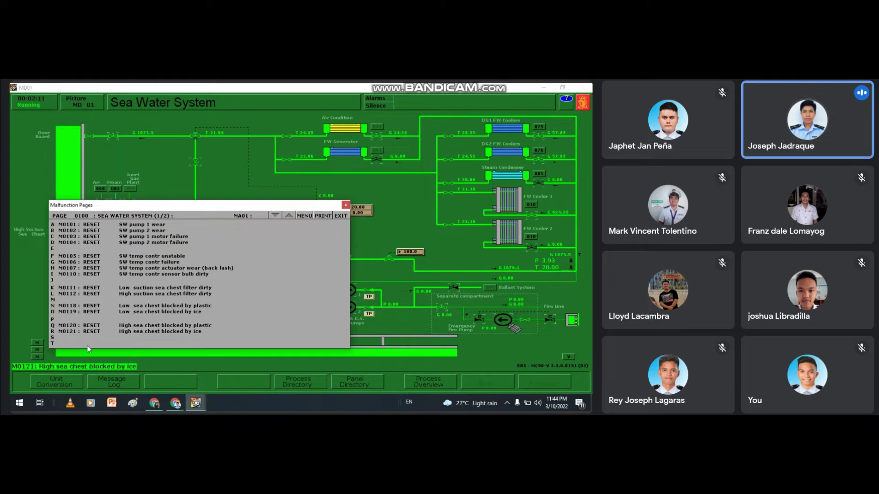
pyautogui.click(346, 206)
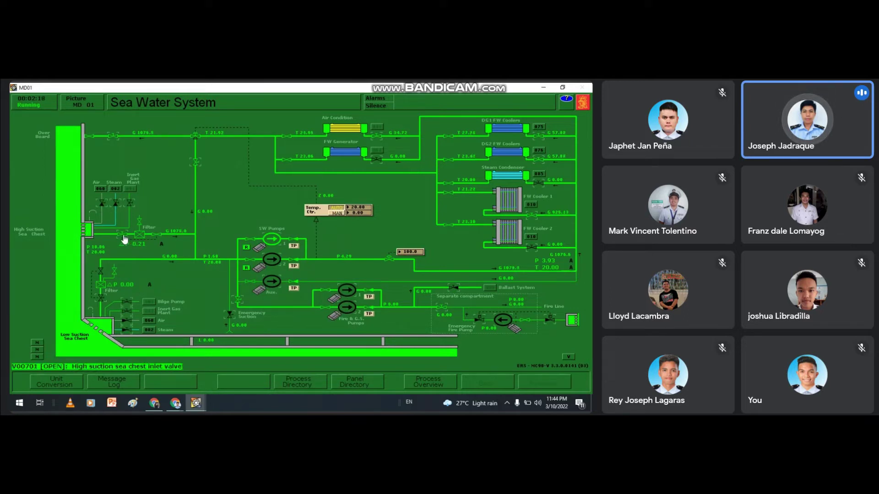
# Change back to the low sea chest by opening inlet valve V00700 and closing high suction inlet valve V00701.
pyautogui.click(102, 301)
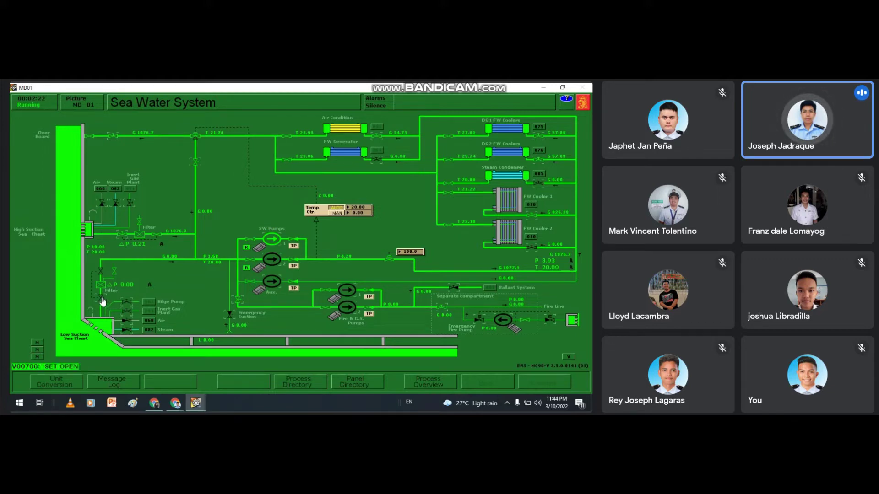
pyautogui.click(123, 235)
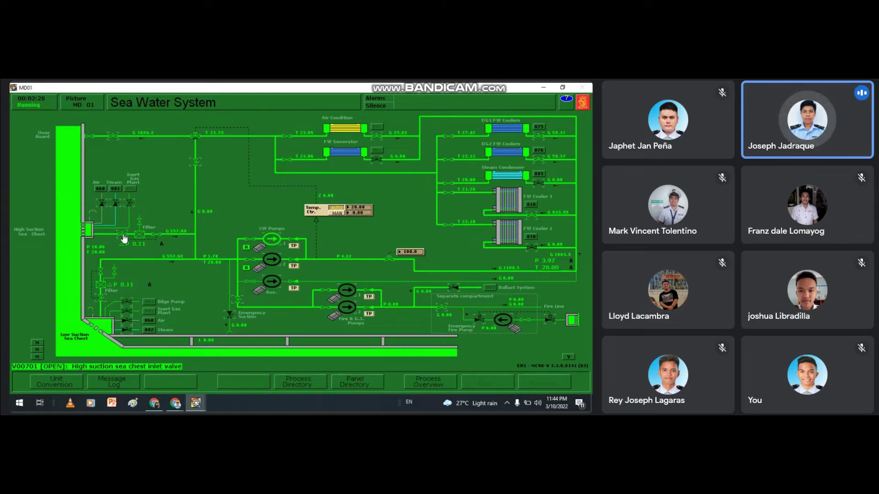
pyautogui.click(124, 235)
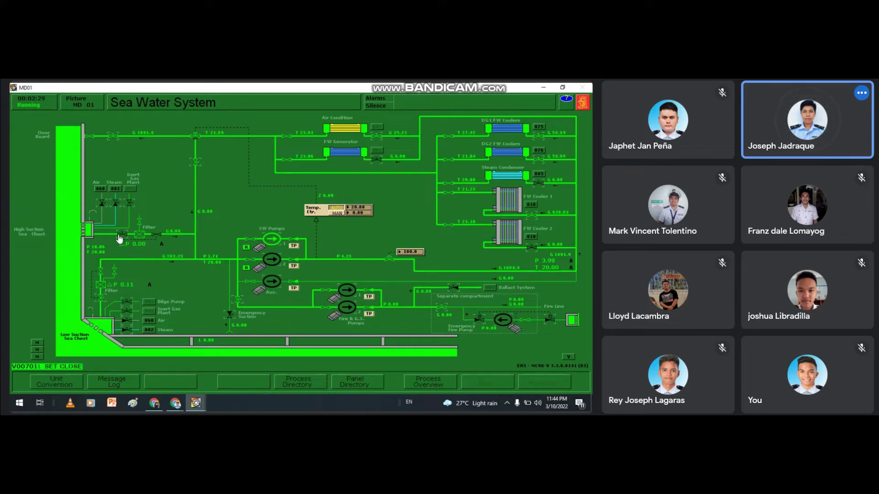
# Try to reset malfunction M0112, High suction sea chest filter dirty, and close the malfunction page.
pyautogui.click(39, 357)
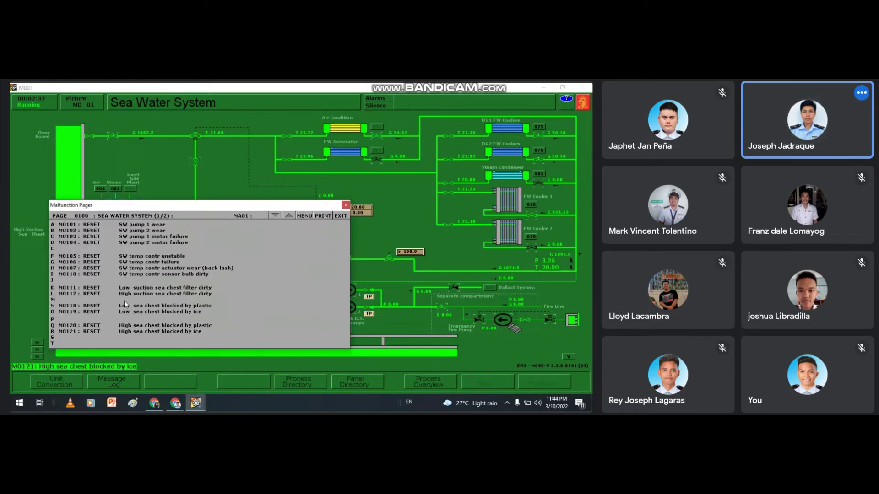
pyautogui.click(99, 294)
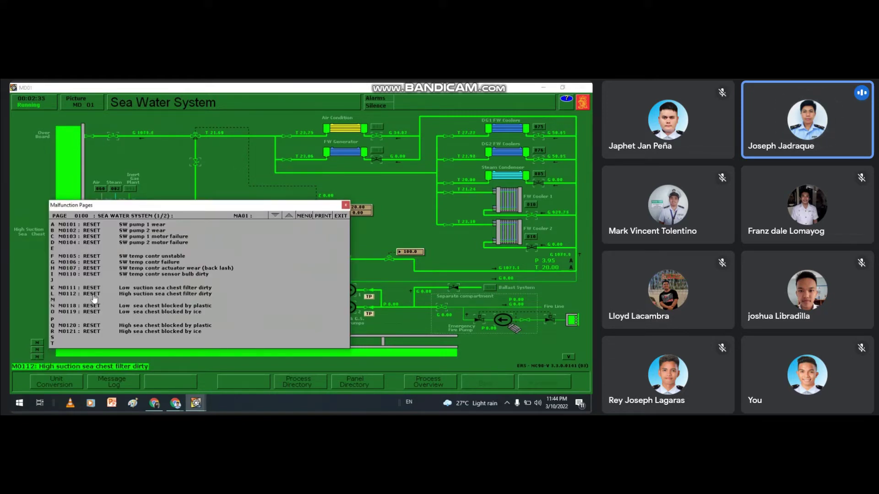
pyautogui.click(93, 296)
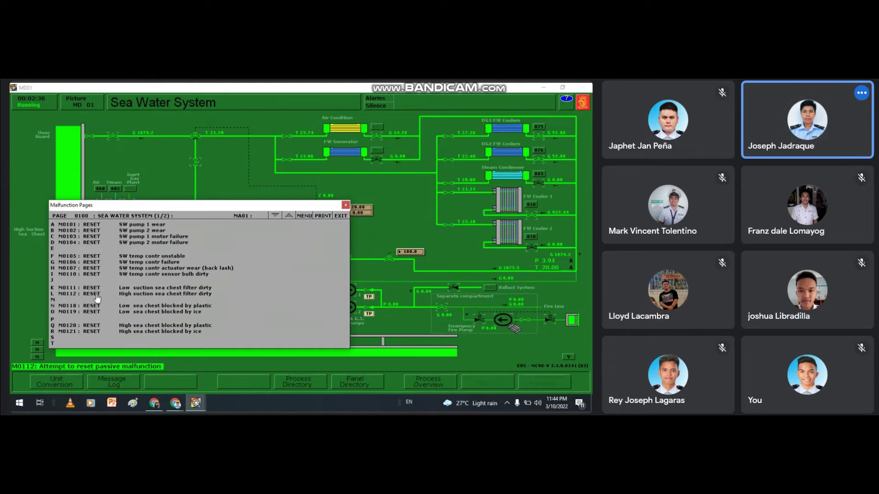
pyautogui.click(346, 205)
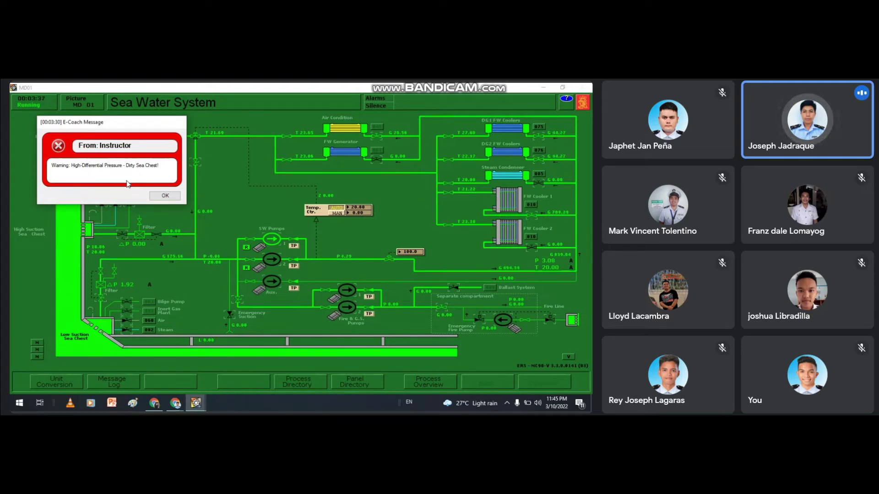
# Acknowledge the dirty sea chest warning, open high suction inlet valve V00701 and close low suction inlet valve V00700.
pyautogui.click(165, 197)
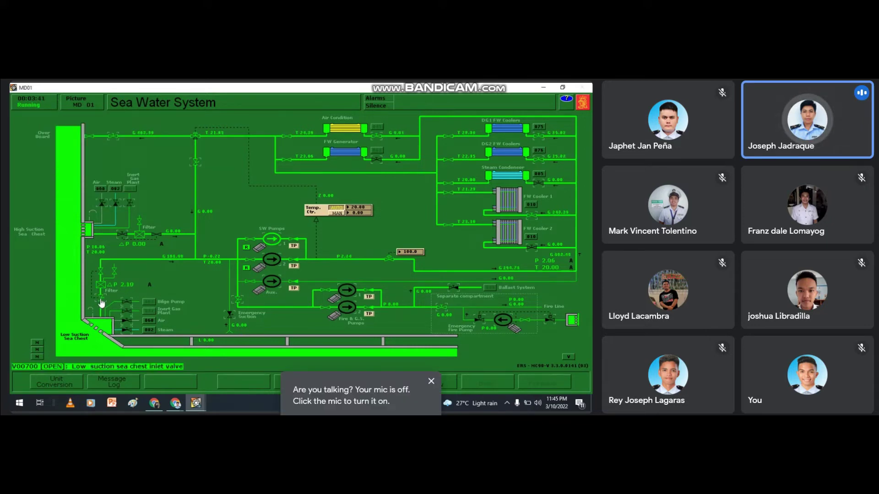
pyautogui.click(122, 237)
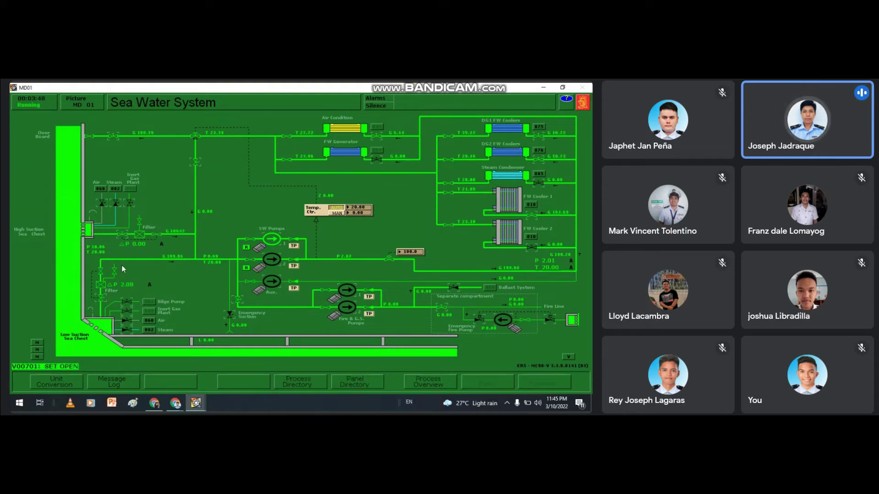
pyautogui.click(101, 301)
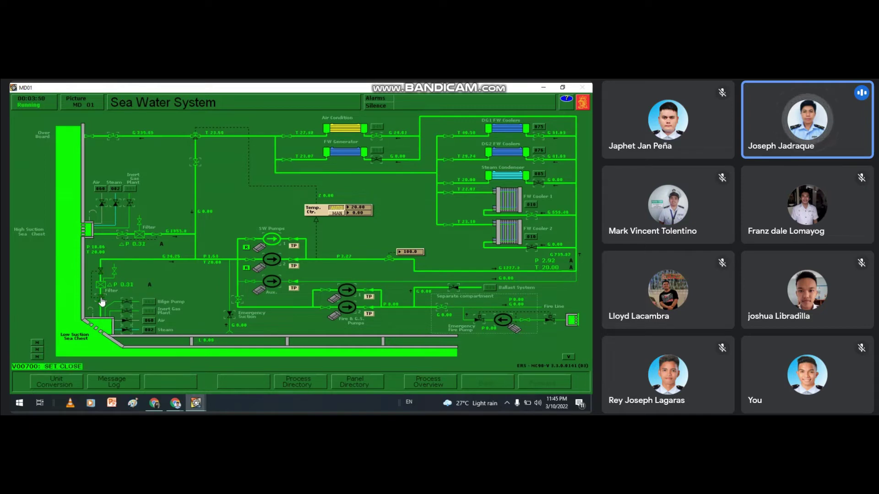
# Reset the low suction filter dirty malfunction and return to low suction by opening V00700 and closing V00701, acknowledging the instructor warning.
pyautogui.click(37, 358)
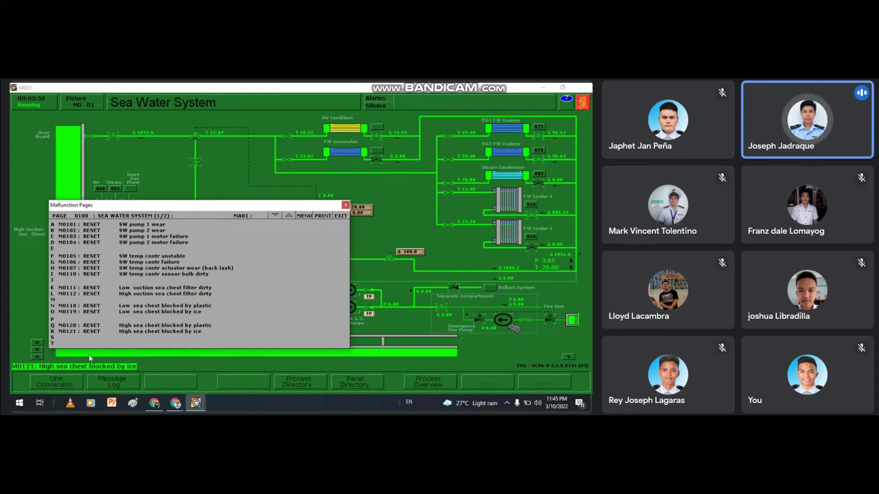
pyautogui.click(345, 205)
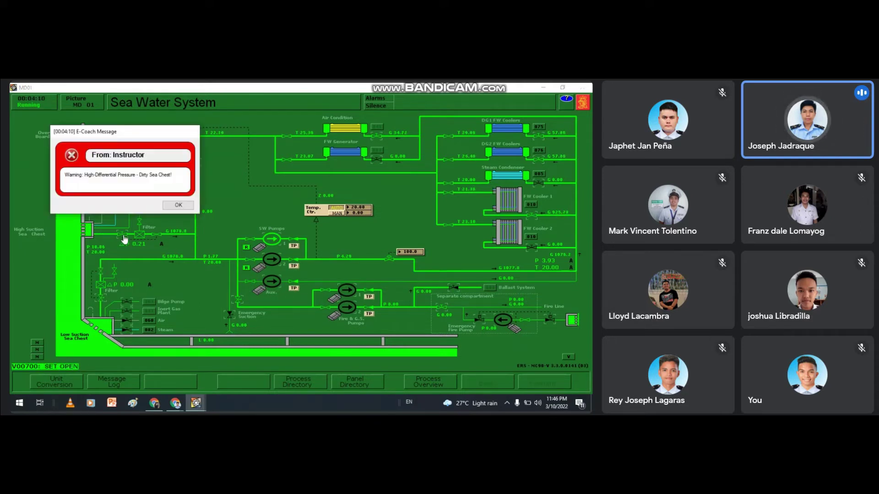
pyautogui.click(177, 206)
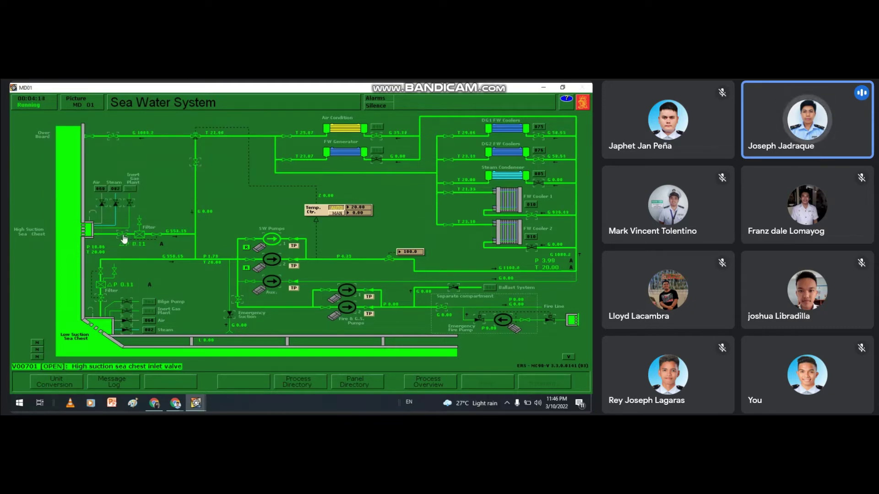
pyautogui.click(123, 237)
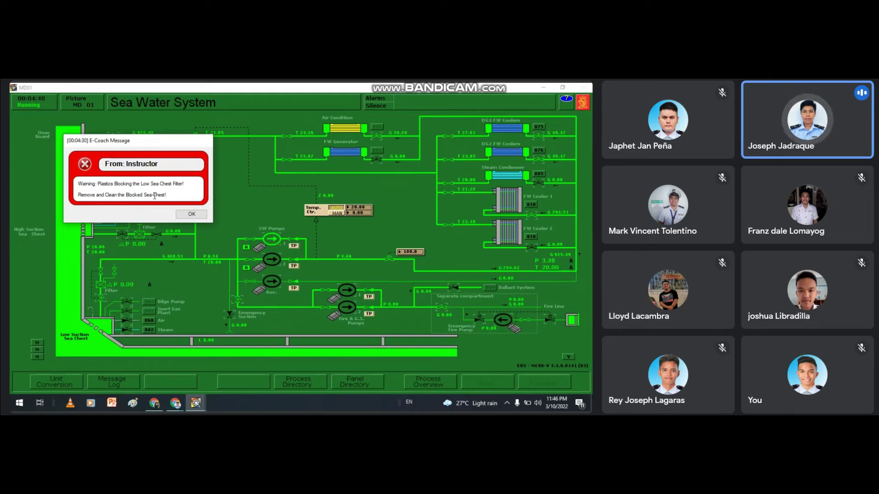
# Acknowledge the plastic blockage warning, reset malfunction M0118, Low sea chest blocked by plastic, and close the malfunction page.
pyautogui.click(191, 214)
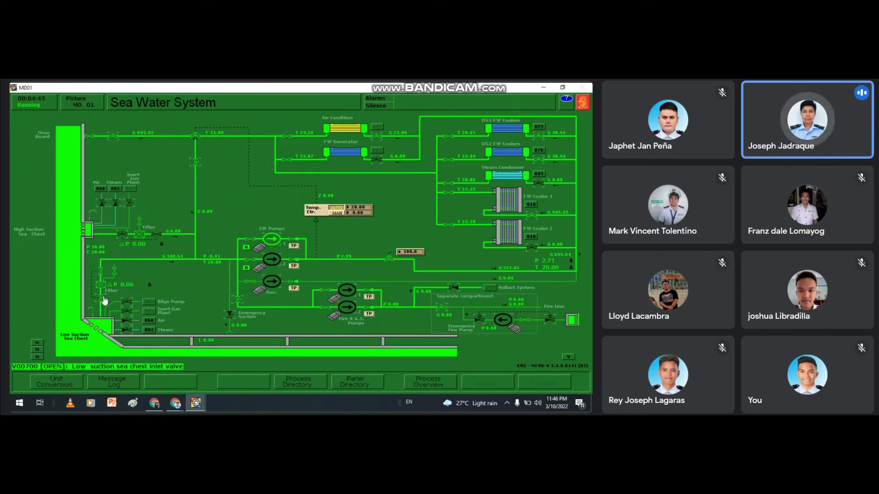
pyautogui.click(37, 358)
pyautogui.click(126, 306)
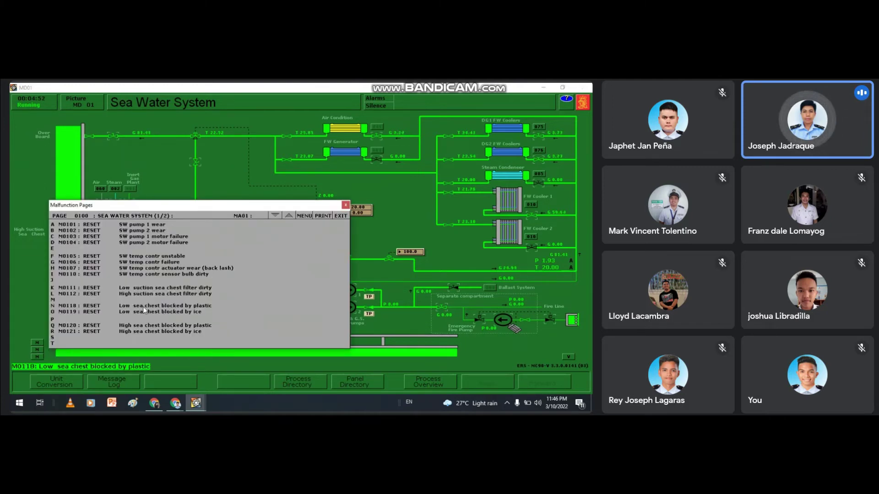
pyautogui.click(88, 306)
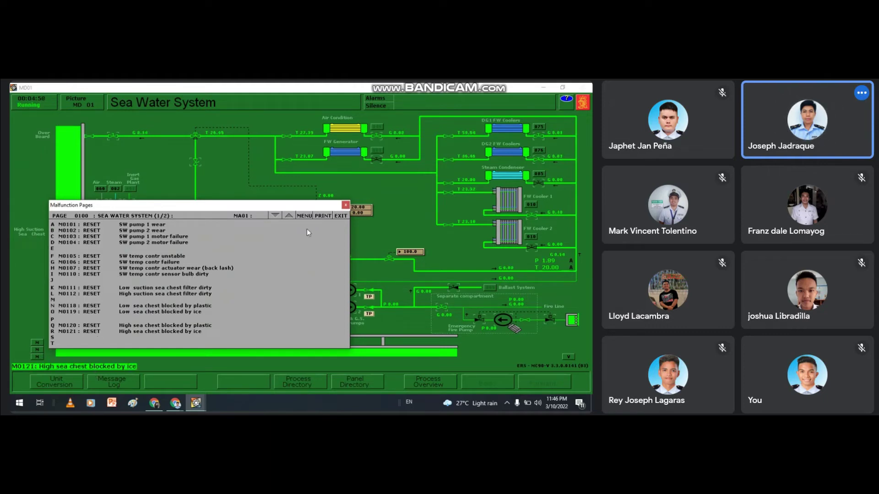
pyautogui.click(346, 205)
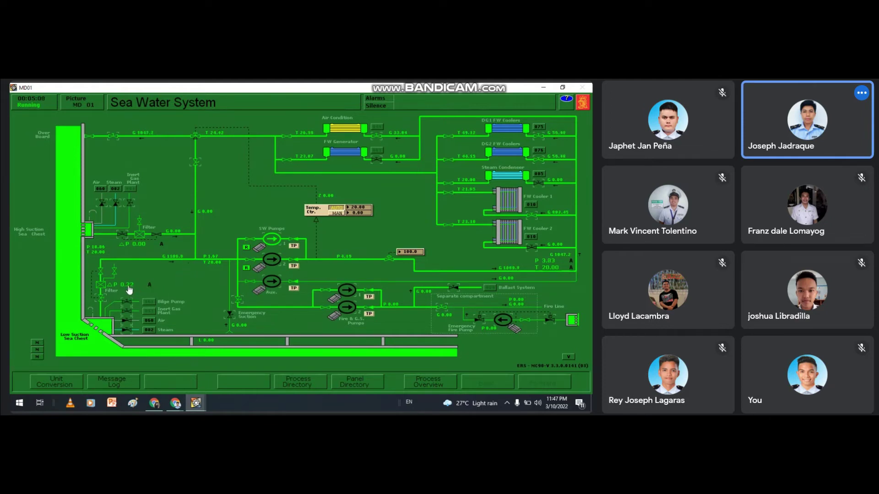
# Monitor the low suction filter differential pressure, the main pump suction pressure and the high suction line flow.
pyautogui.moveTo(129, 290)
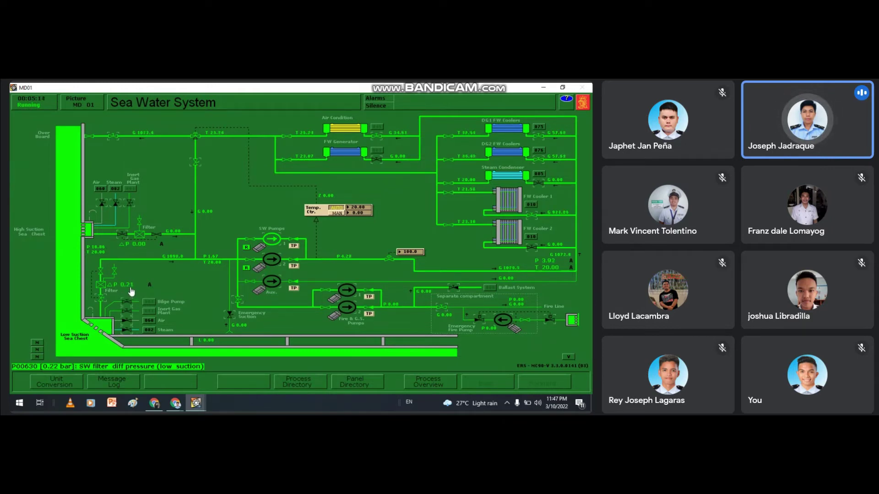
pyautogui.click(209, 260)
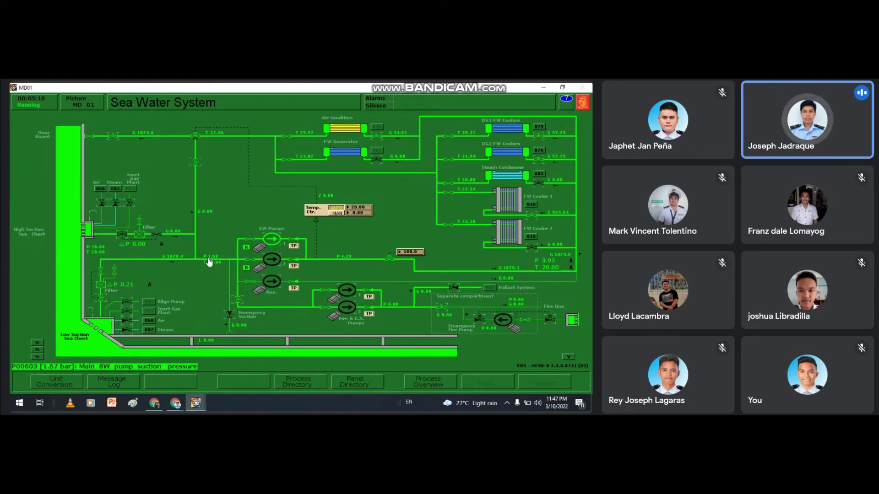
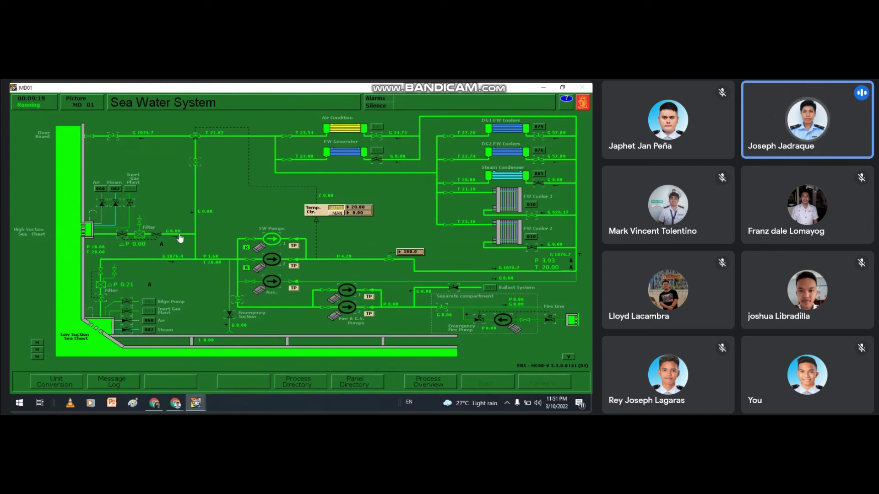
pyautogui.moveTo(181, 238)
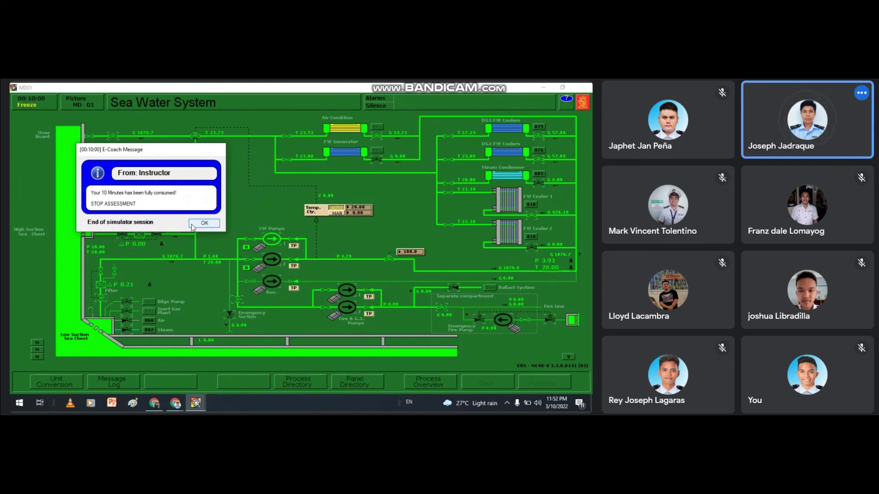
# Acknowledge the end-of-assessment message and exit the simulator, confirming the exit.
pyautogui.click(193, 225)
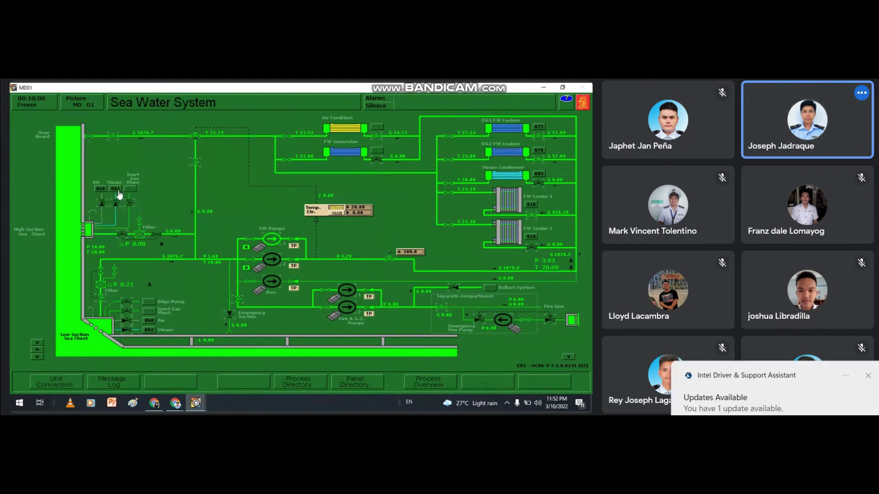
pyautogui.hotkey('alt', 'F4')
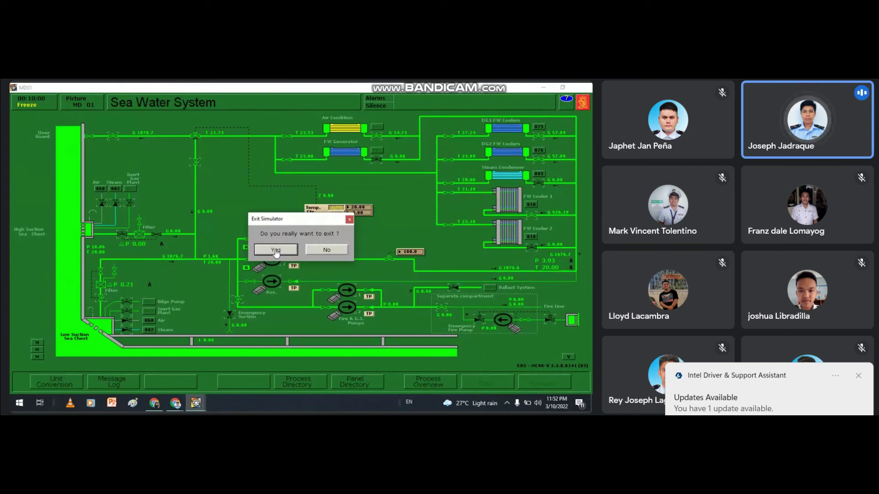
pyautogui.click(277, 252)
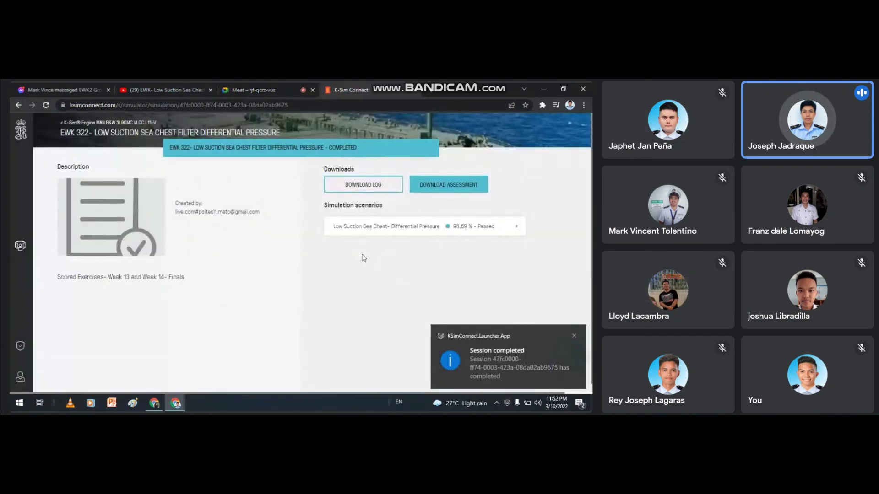
# Open the assessment results of the Low Suction Sea Chest- Differential Pressure scenario and switch to the Google Meet call.
pyautogui.click(574, 335)
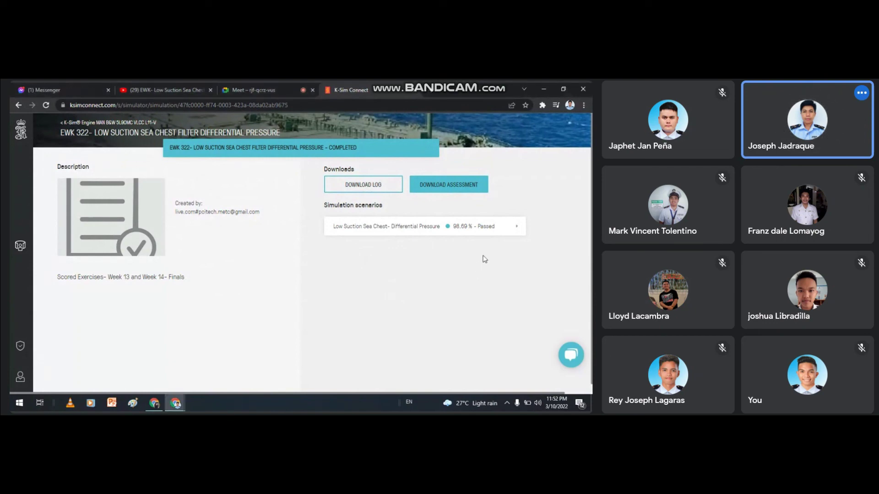
pyautogui.click(515, 229)
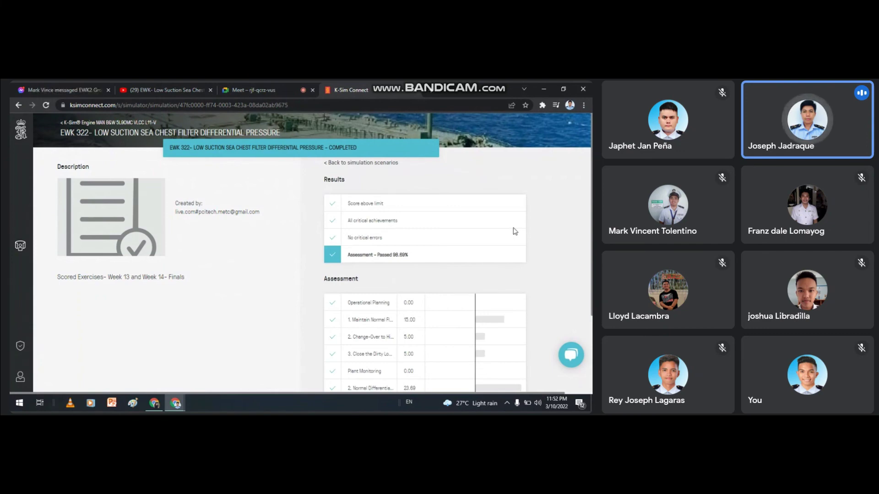
pyautogui.click(247, 90)
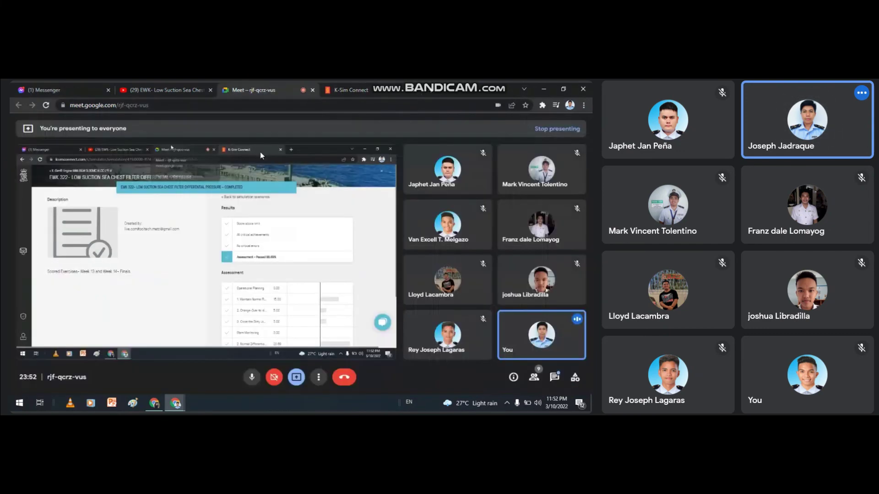